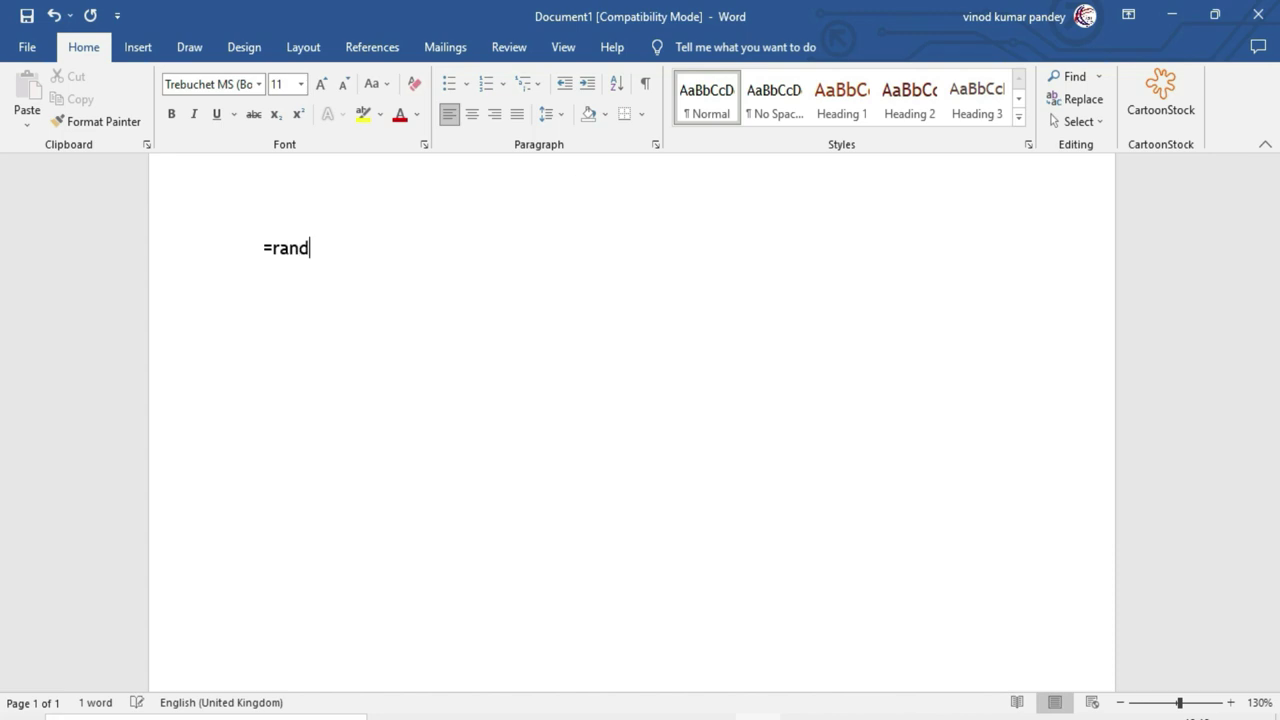
Expand =rand() into five sample paragraphs and bring up the Draw tab pens
{"action": "key", "text": "Return"}
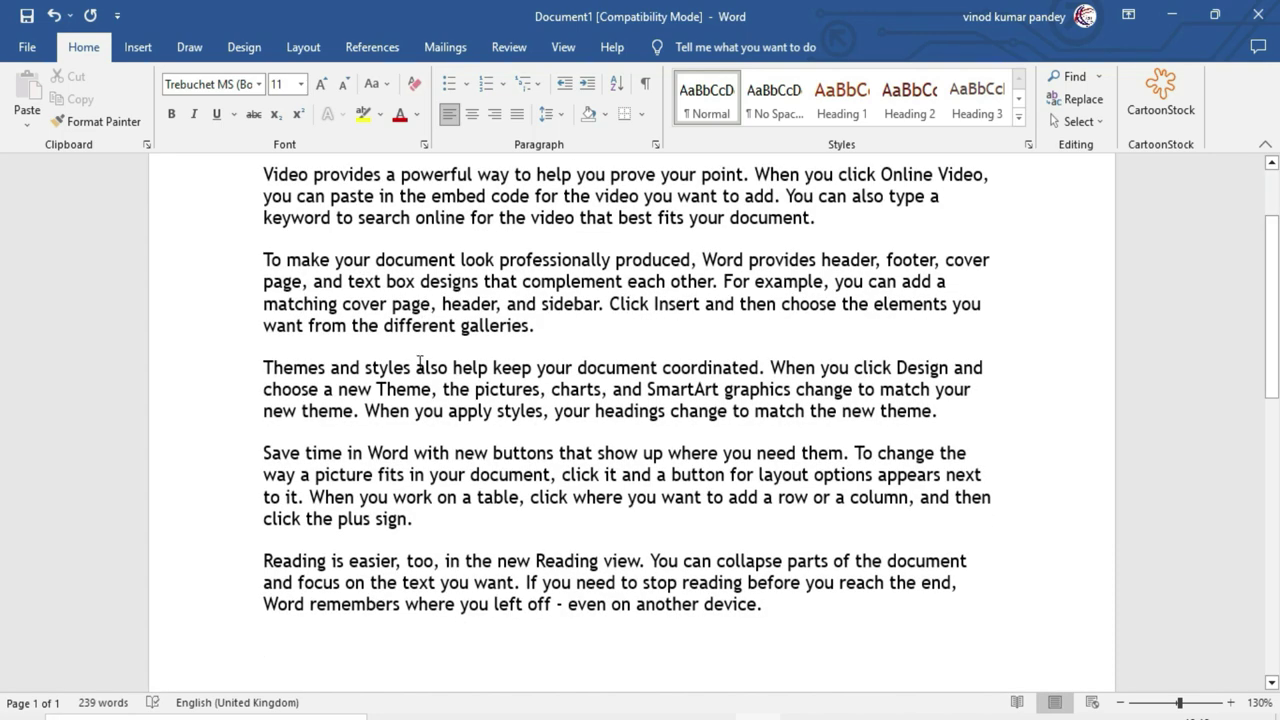
{"action": "scroll", "coordinate": [419, 363], "scroll_direction": "up", "scroll_amount": 2}
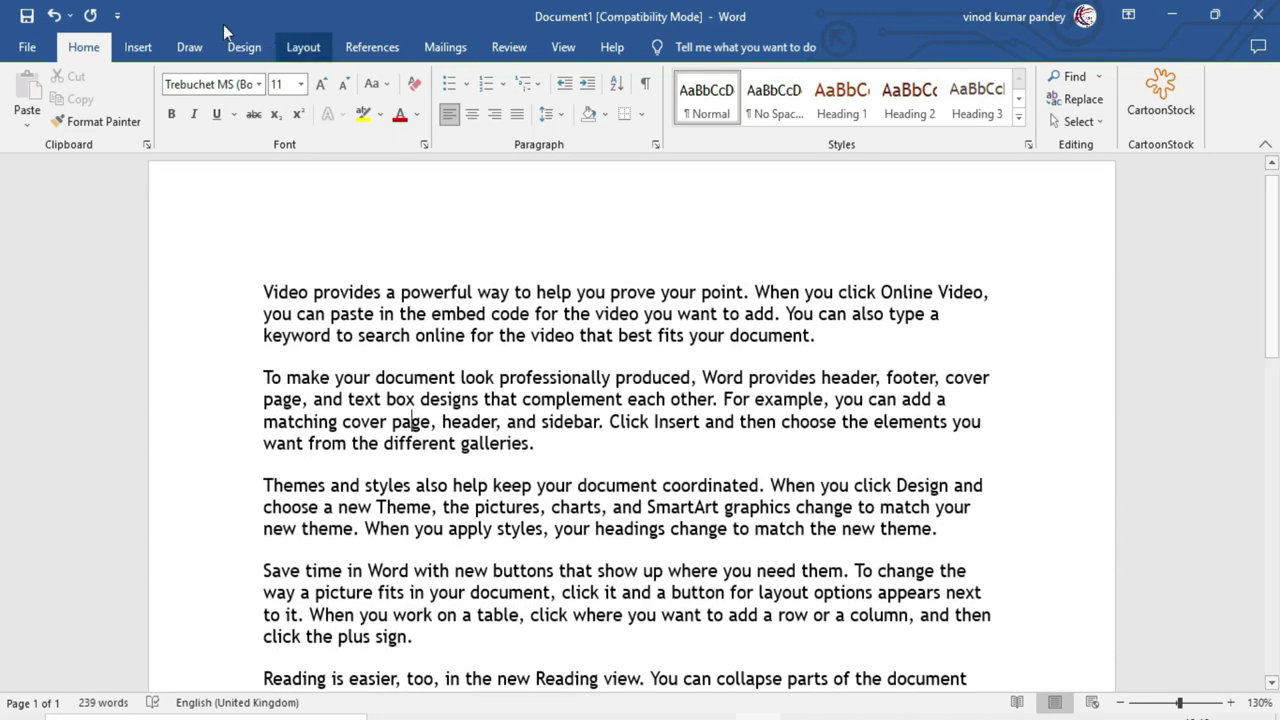
{"action": "left_click", "coordinate": [190, 50]}
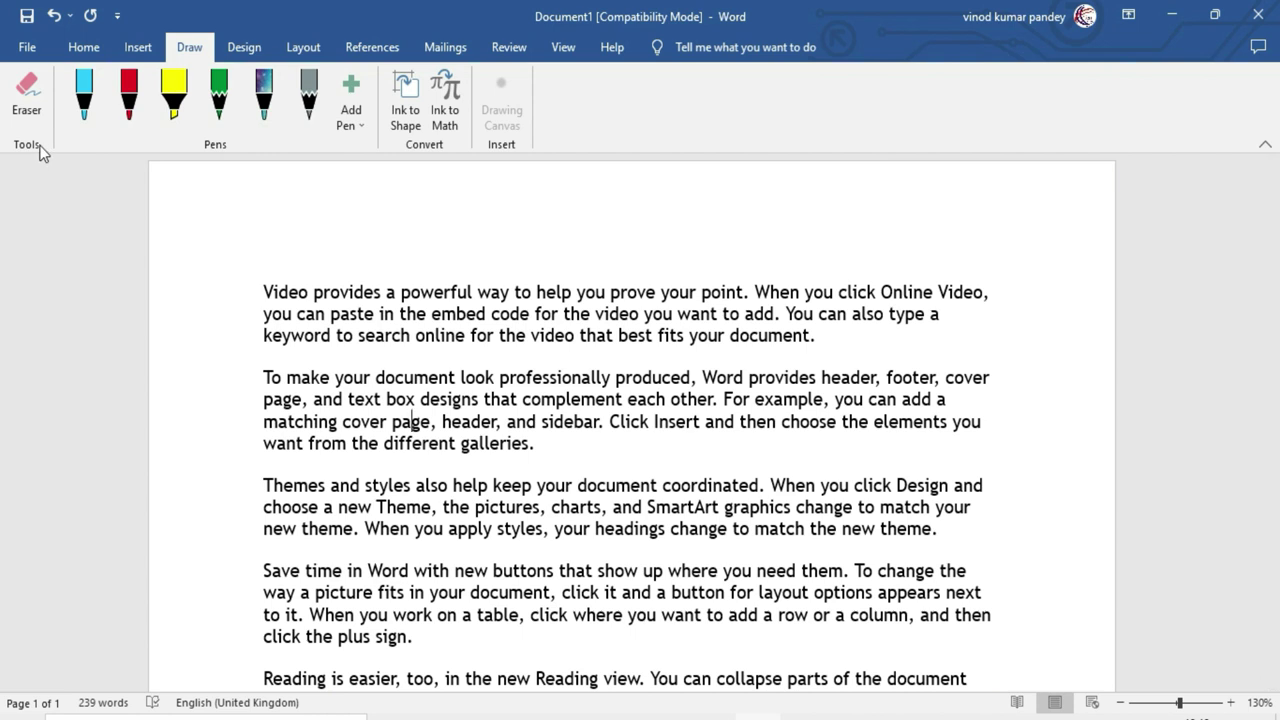
Look over the Add Pen types and the Review tab, then select the red pen on Draw
{"action": "left_click", "coordinate": [352, 122]}
{"action": "left_click", "coordinate": [528, 206]}
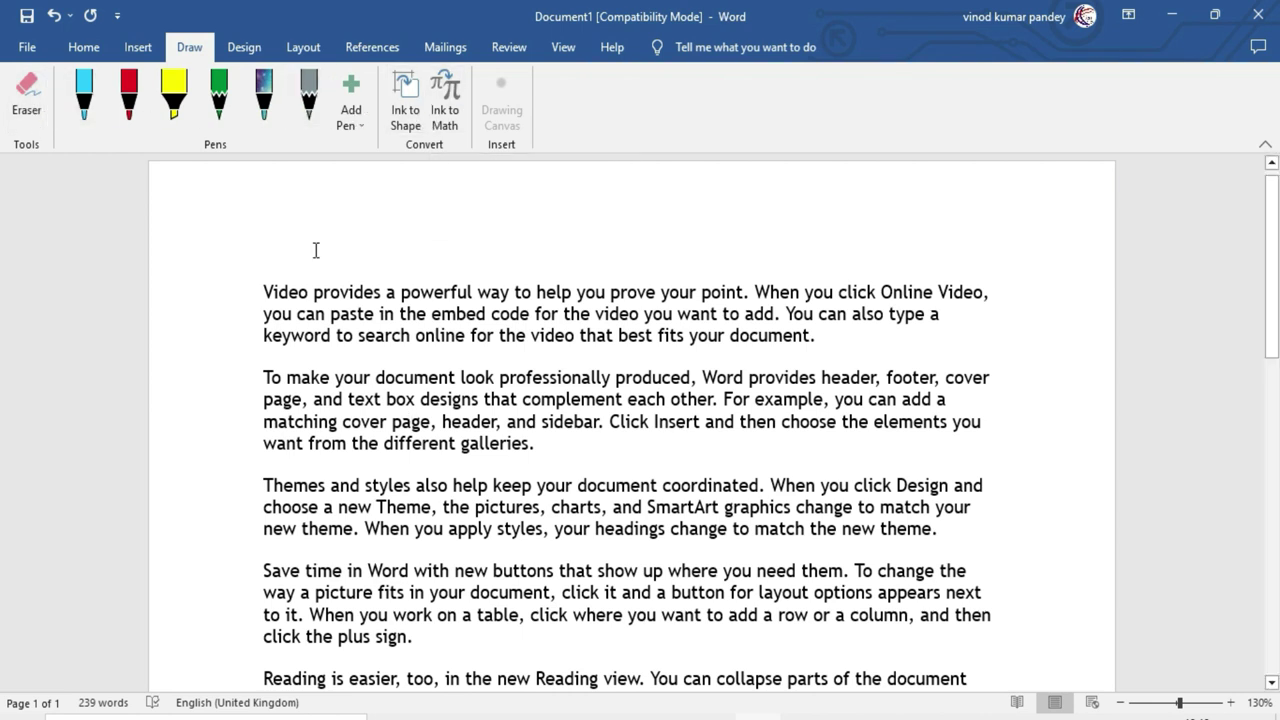
{"action": "left_click", "coordinate": [509, 47]}
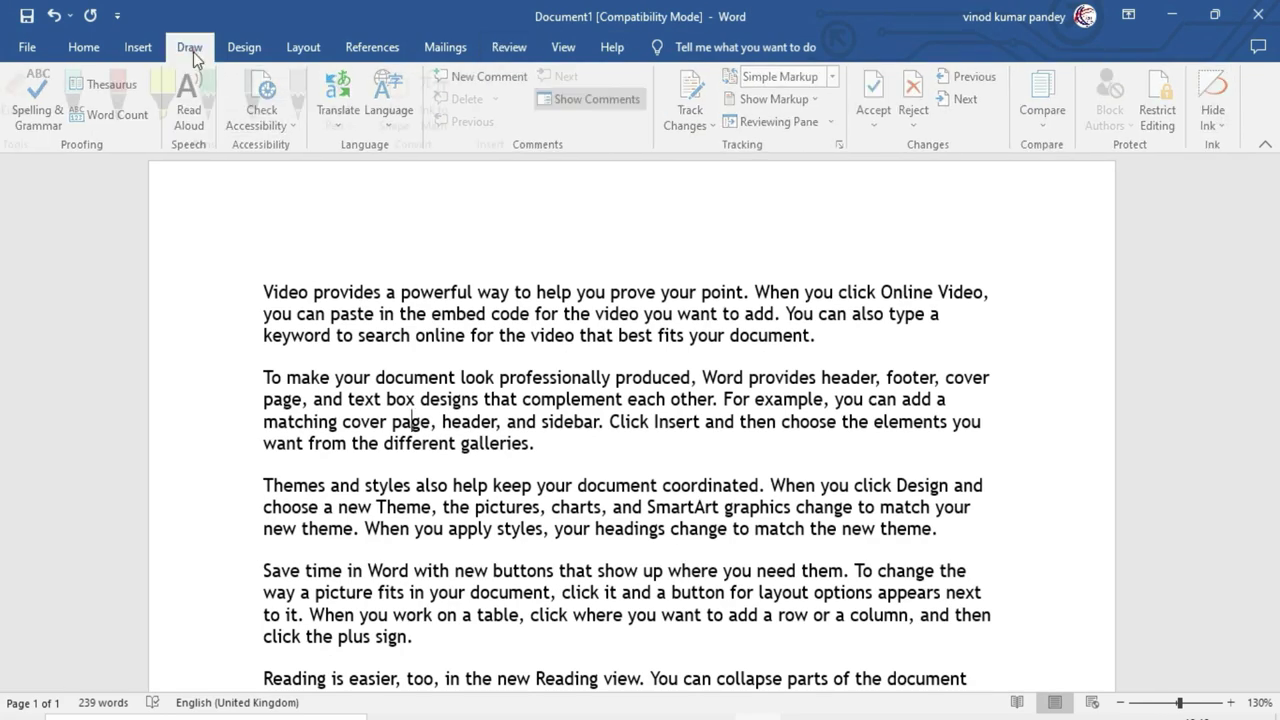
{"action": "left_click", "coordinate": [192, 49]}
{"action": "left_click", "coordinate": [129, 95]}
Draw red ink lines under the first, second and third paragraphs
{"action": "left_click_drag", "start_coordinate": [258, 351], "coordinate": [582, 368]}
{"action": "left_click_drag", "start_coordinate": [264, 464], "coordinate": [651, 458]}
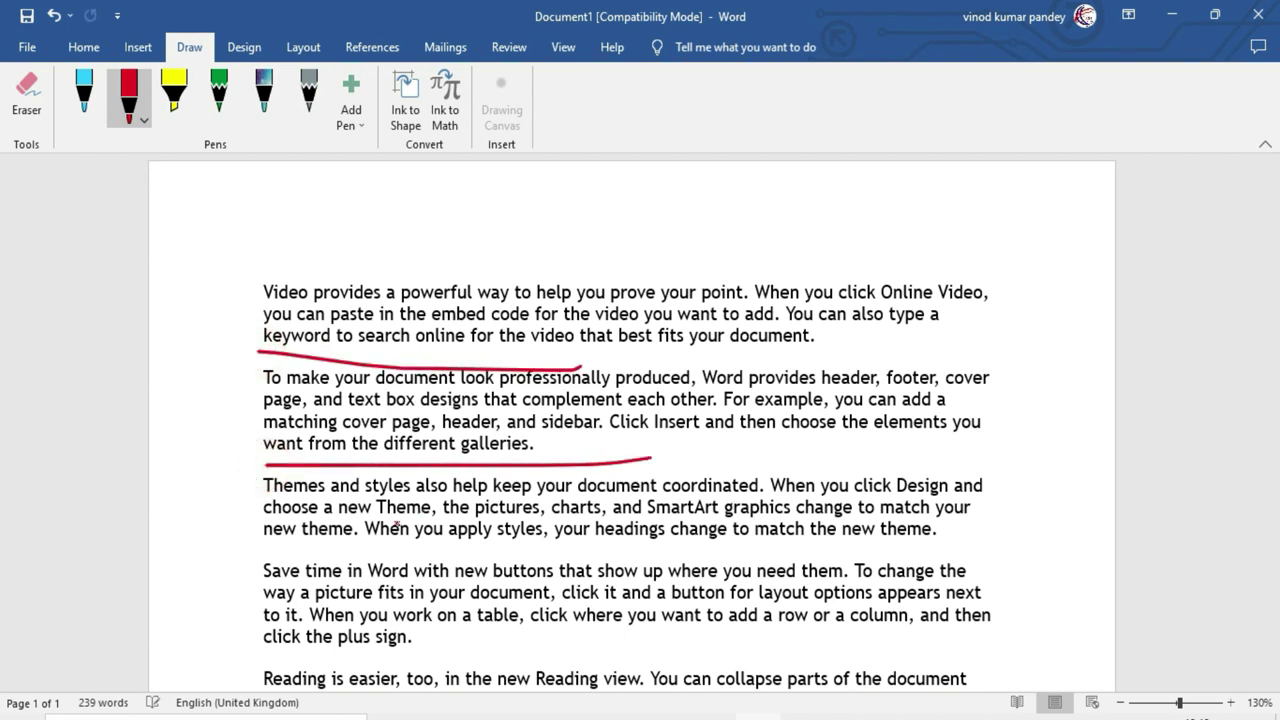
{"action": "left_click_drag", "start_coordinate": [265, 555], "coordinate": [660, 548]}
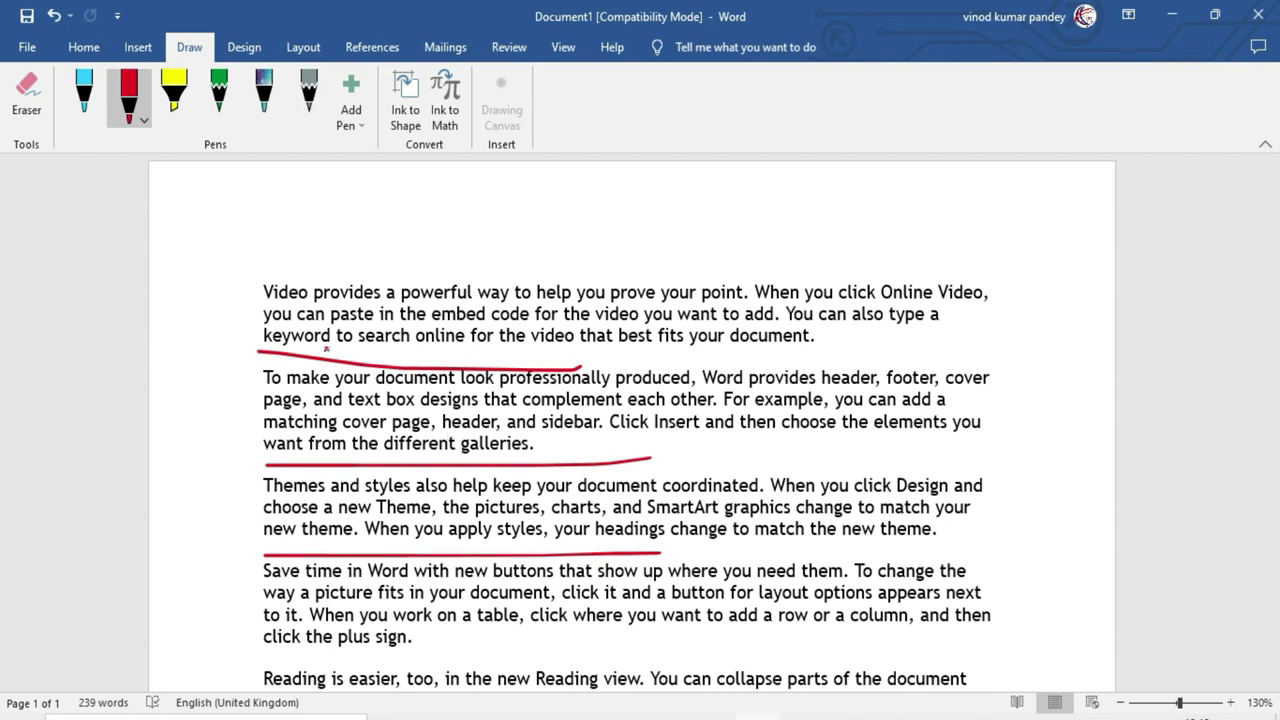
Highlight phrases in the first three paragraphs with yellow highlighter ink, including 'example'
{"action": "left_click", "coordinate": [174, 92]}
{"action": "left_click_drag", "start_coordinate": [656, 300], "coordinate": [938, 314]}
{"action": "left_click_drag", "start_coordinate": [754, 400], "coordinate": [822, 400]}
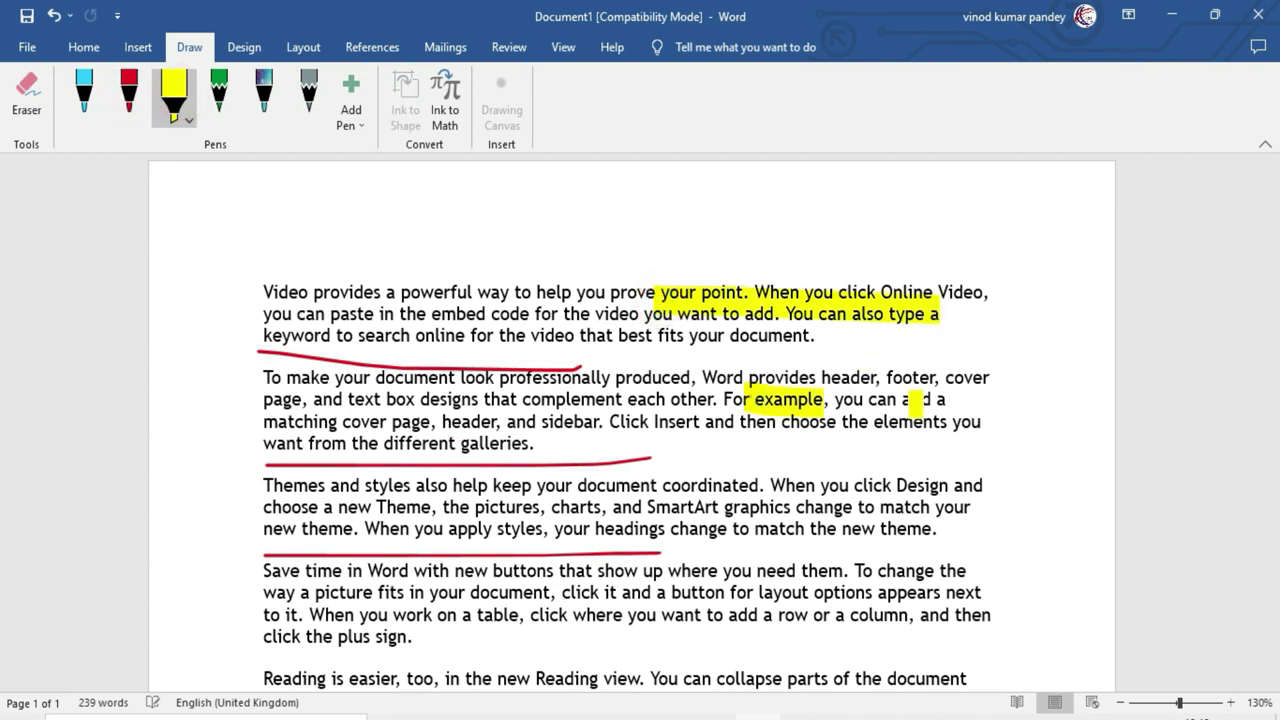
{"action": "left_click_drag", "start_coordinate": [913, 401], "coordinate": [927, 400]}
{"action": "left_click_drag", "start_coordinate": [752, 508], "coordinate": [957, 508]}
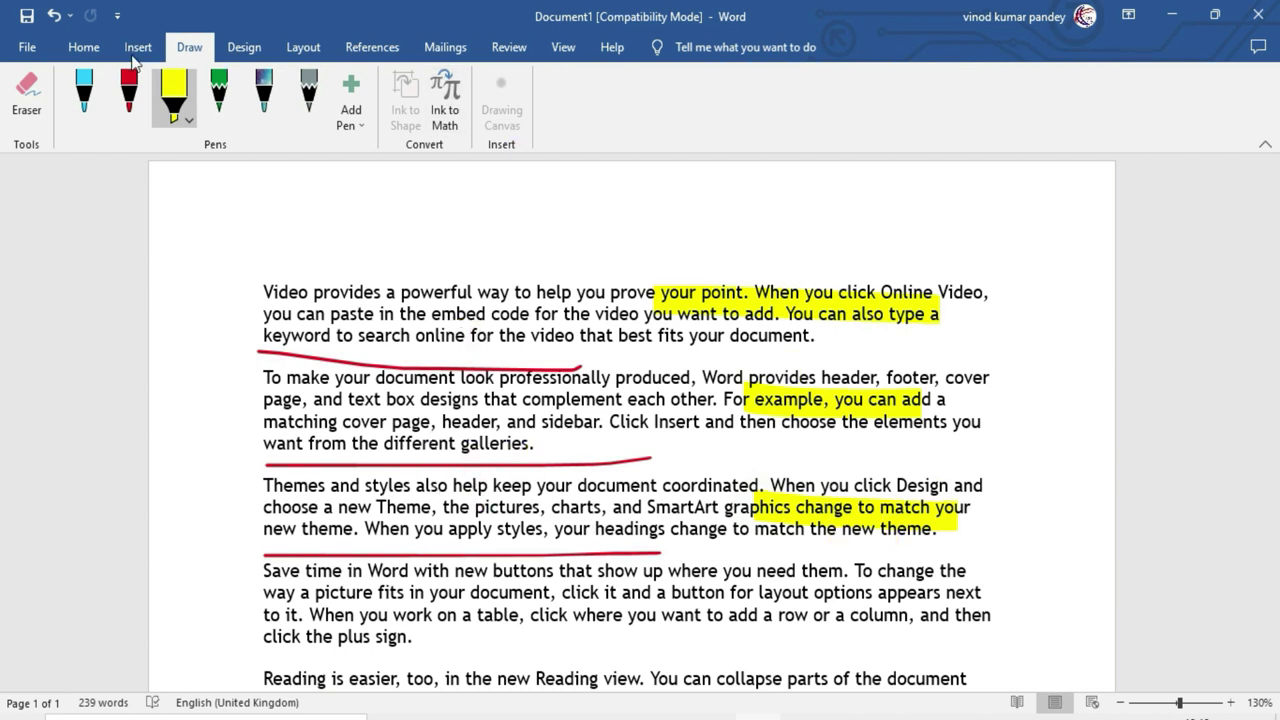
Erase the three red underlines and all yellow highlights with the Eraser
{"action": "left_click", "coordinate": [28, 100]}
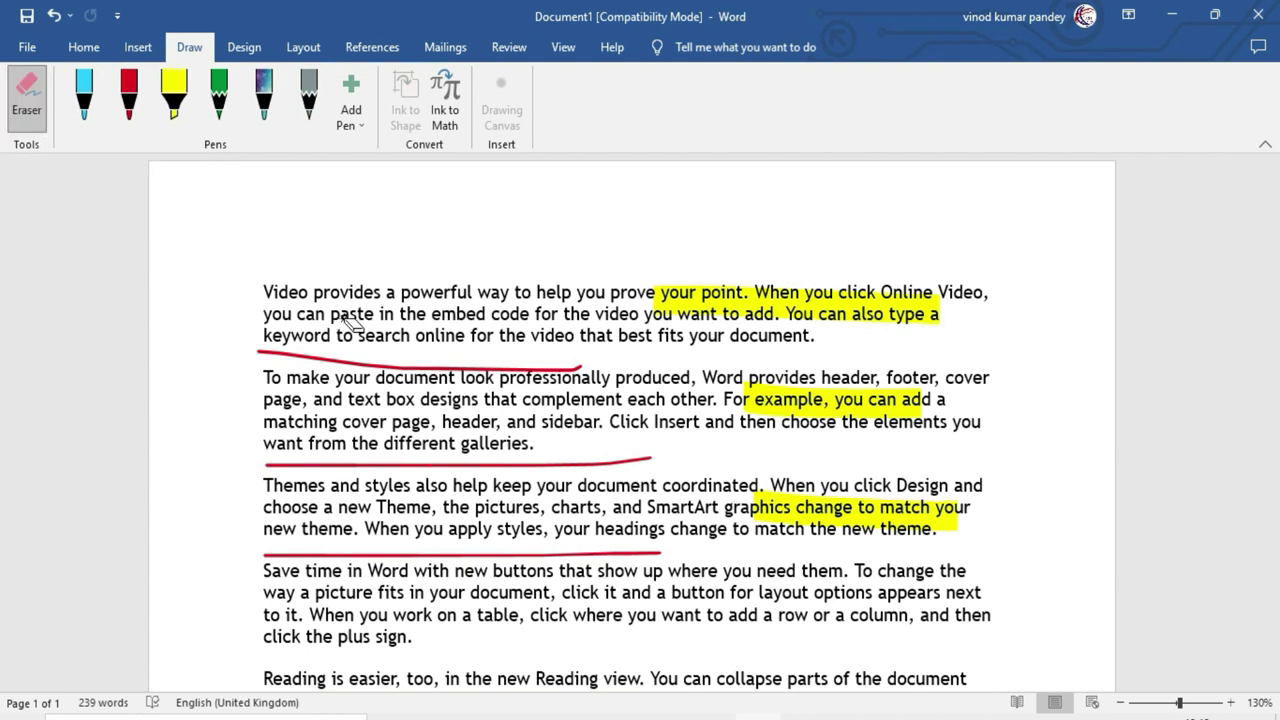
{"action": "left_click", "coordinate": [350, 362]}
{"action": "left_click_drag", "start_coordinate": [355, 455], "coordinate": [375, 555]}
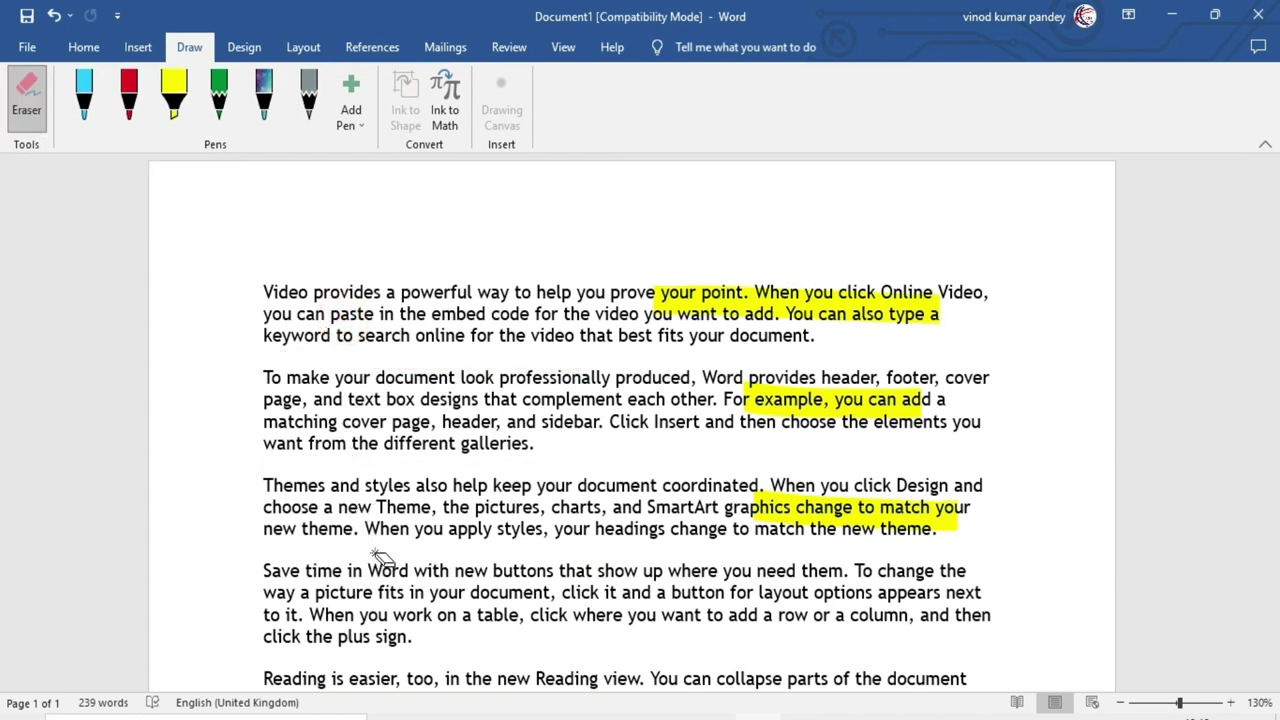
{"action": "left_click_drag", "start_coordinate": [742, 249], "coordinate": [812, 520]}
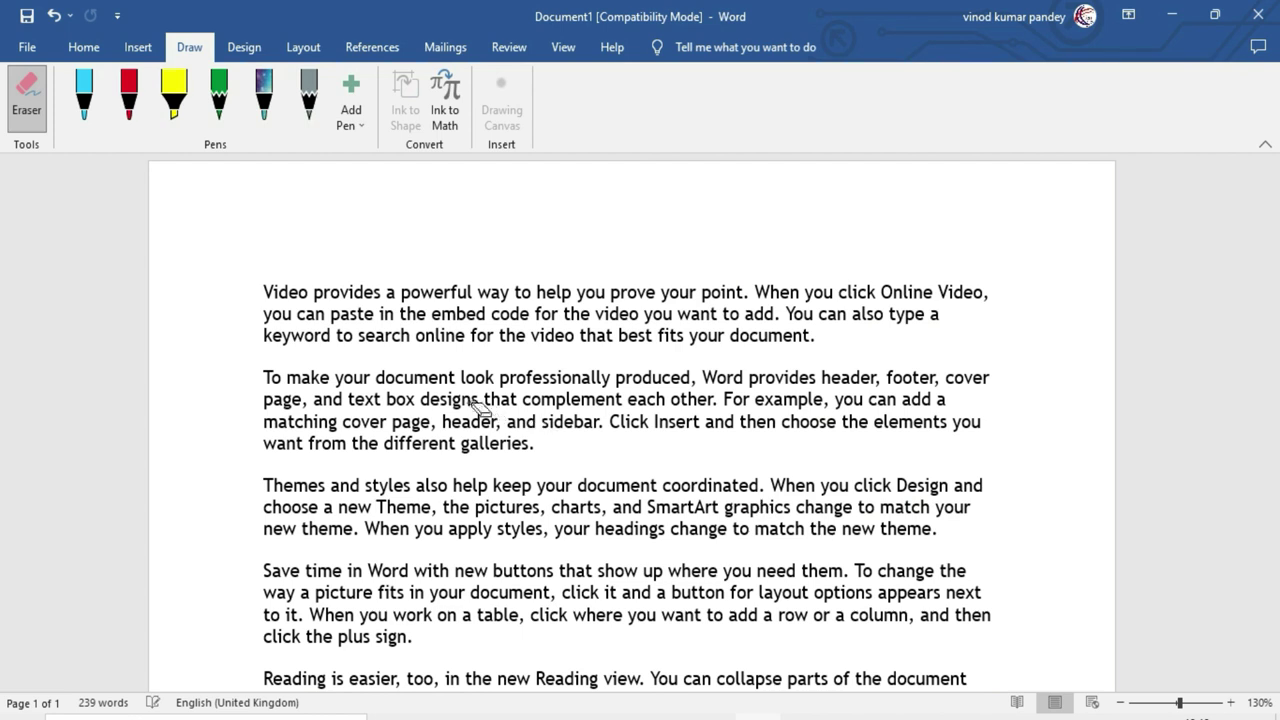
{"action": "left_click", "coordinate": [174, 95]}
Highlight the openings of paragraphs 1–3 with yellow highlighter strokes
{"action": "left_click", "coordinate": [258, 290]}
{"action": "left_click_drag", "start_coordinate": [258, 290], "coordinate": [590, 318]}
{"action": "left_click_drag", "start_coordinate": [312, 370], "coordinate": [603, 425]}
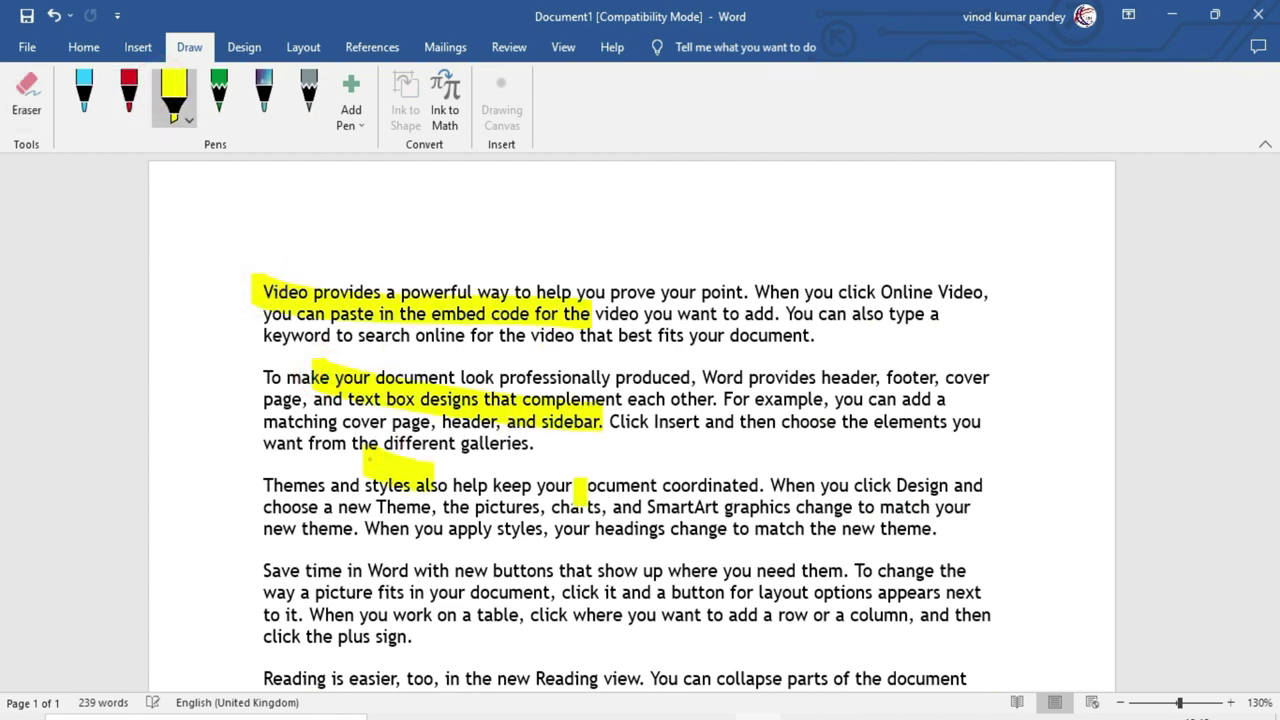
{"action": "left_click_drag", "start_coordinate": [365, 447], "coordinate": [590, 490]}
Draw red slashes across paragraphs 1–4 and a green underline under the line about applying styles
{"action": "left_click", "coordinate": [115, 95]}
{"action": "left_click_drag", "start_coordinate": [683, 312], "coordinate": [890, 381]}
{"action": "left_click_drag", "start_coordinate": [735, 432], "coordinate": [890, 458]}
{"action": "left_click_drag", "start_coordinate": [748, 505], "coordinate": [940, 562]}
{"action": "left_click_drag", "start_coordinate": [743, 588], "coordinate": [930, 631]}
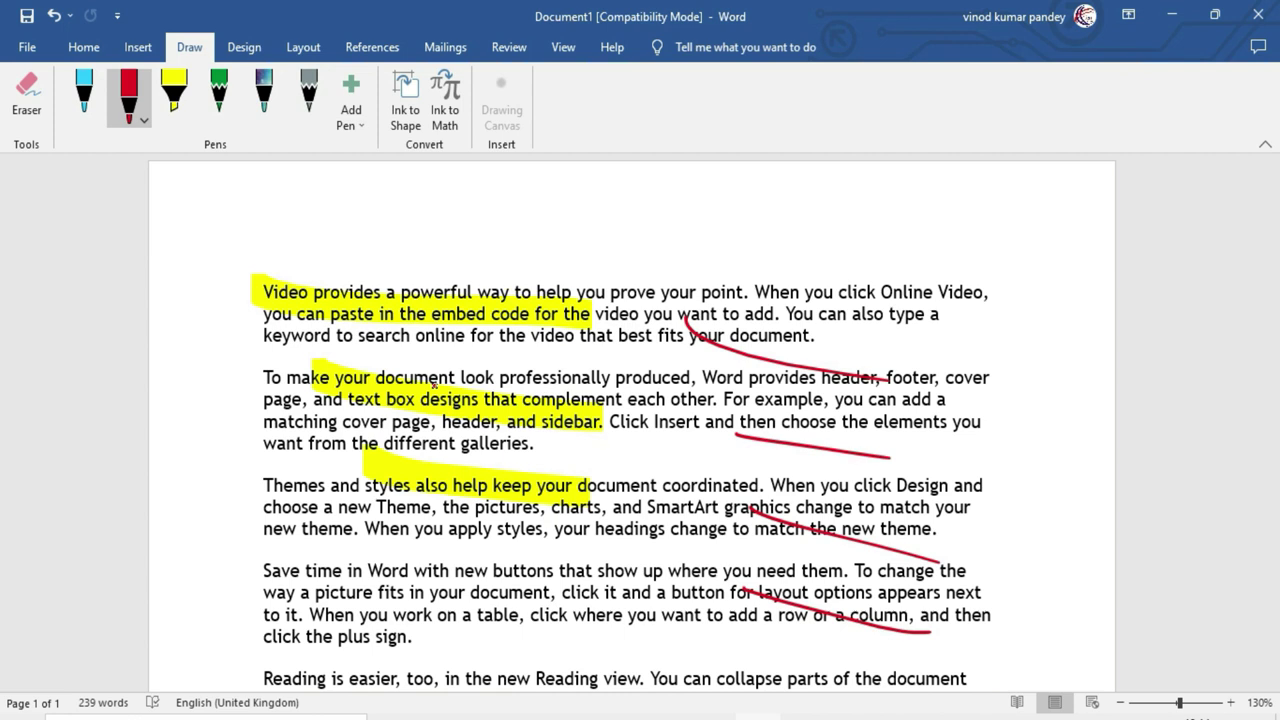
{"action": "left_click", "coordinate": [219, 95]}
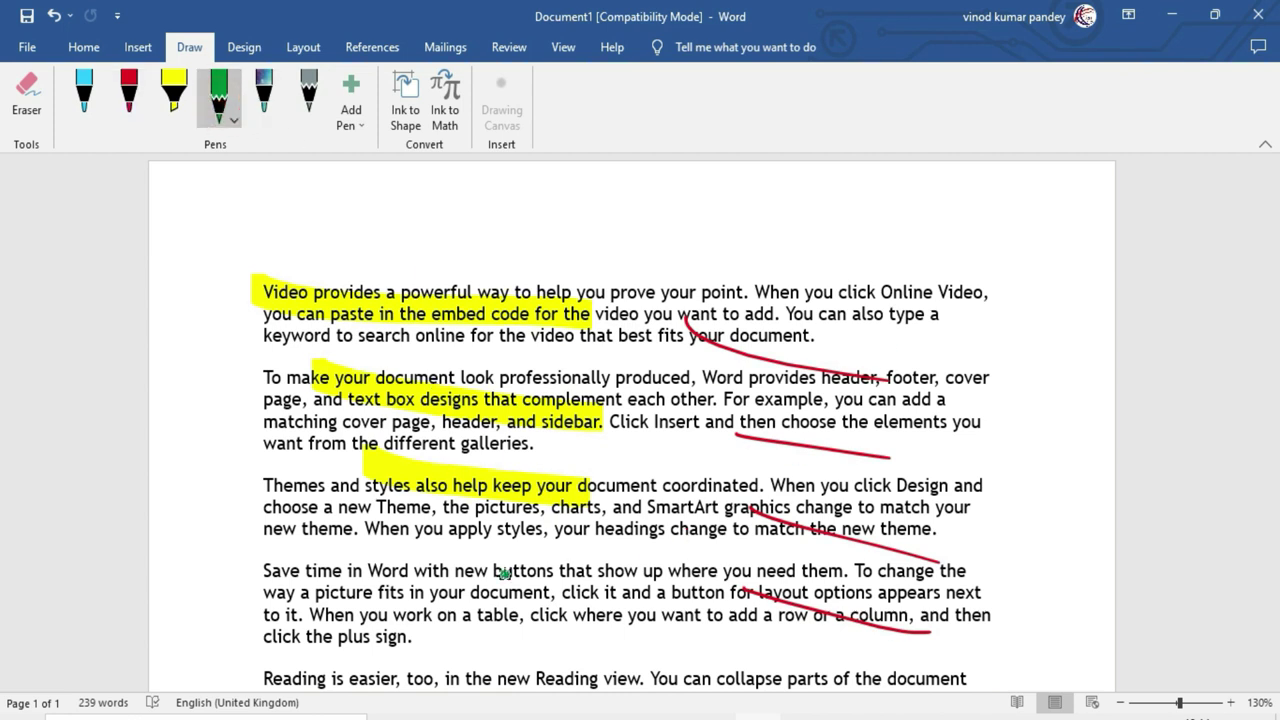
{"action": "left_click_drag", "start_coordinate": [406, 545], "coordinate": [712, 556]}
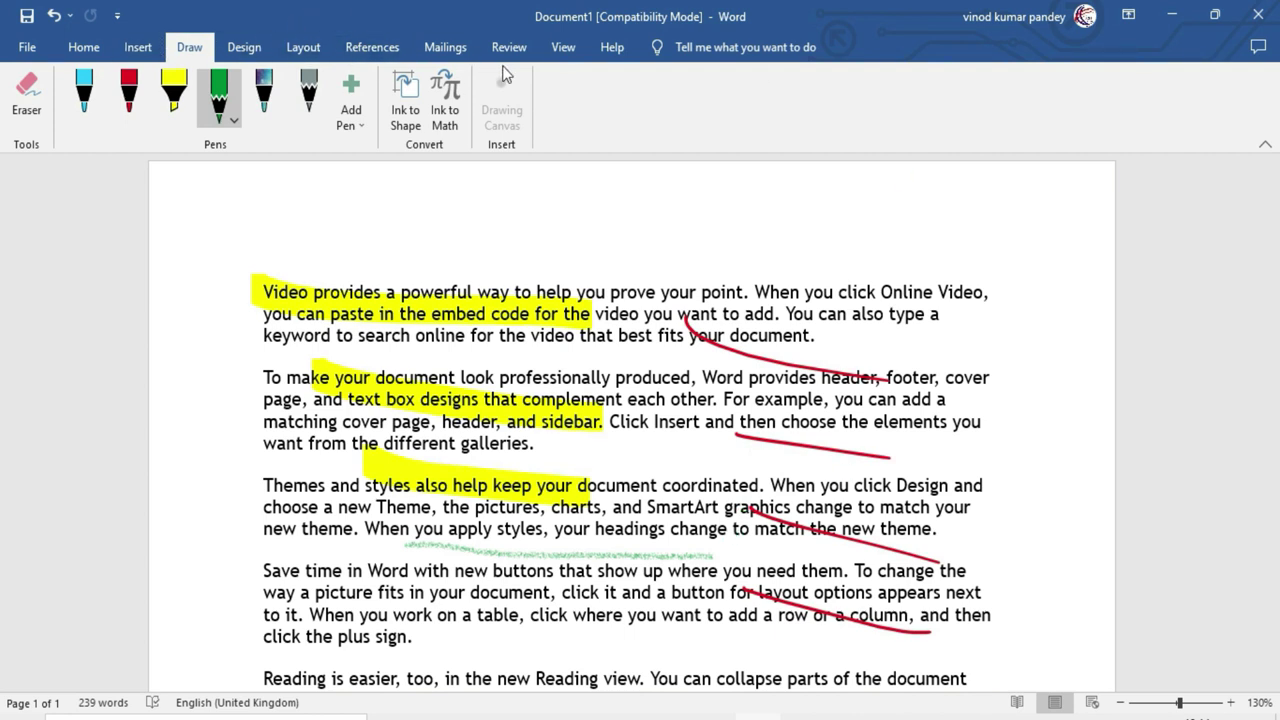
Hide all ink with Review > Hide Ink, then make the ink visible again
{"action": "left_click", "coordinate": [508, 48]}
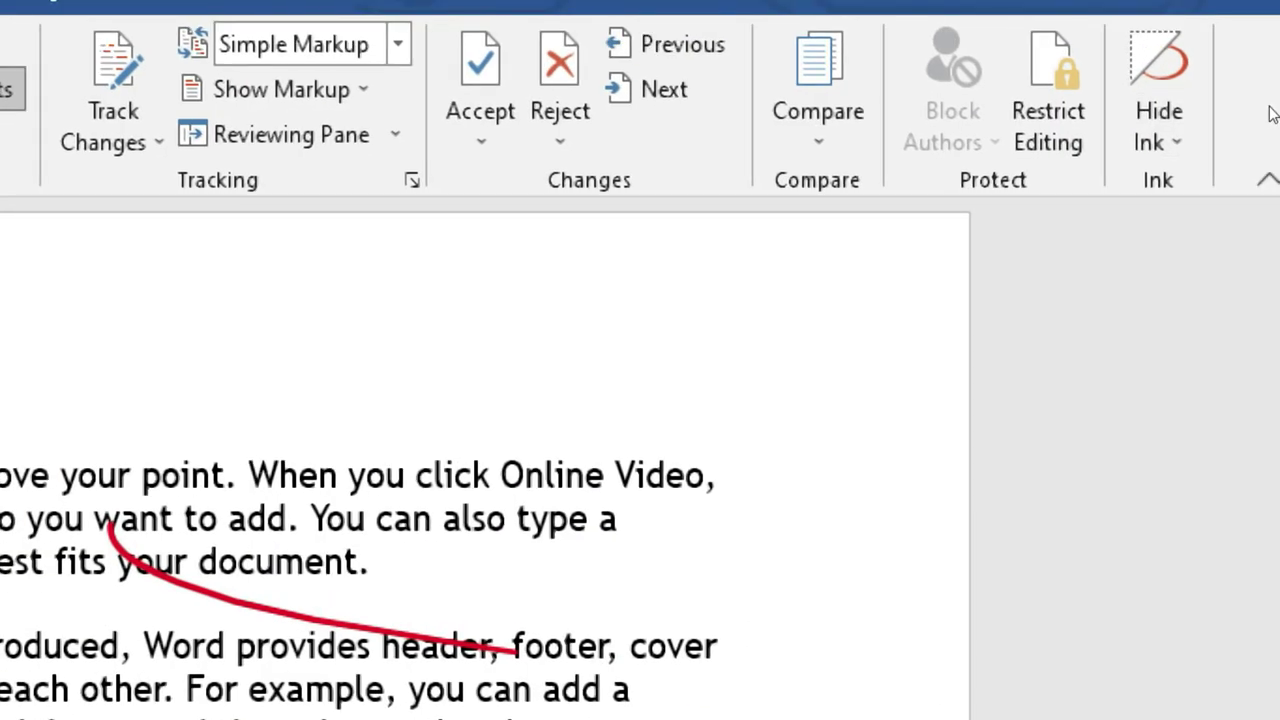
{"action": "left_click", "coordinate": [1218, 126]}
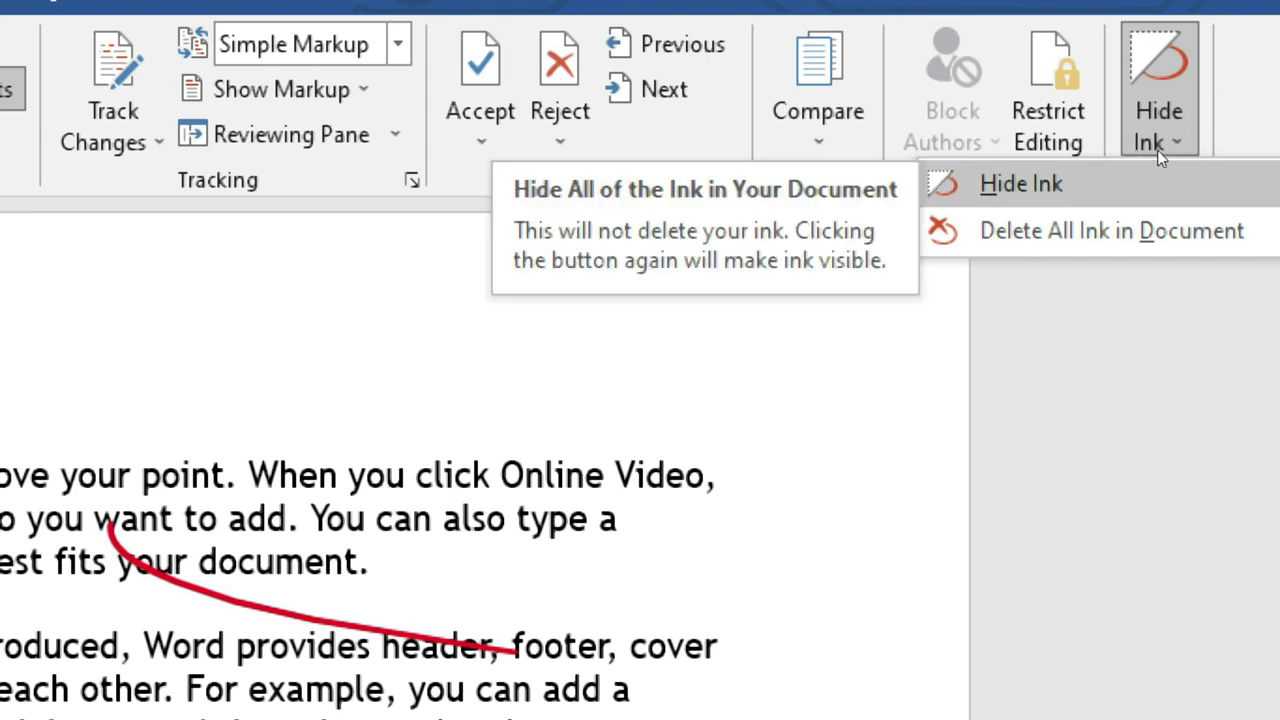
{"action": "key", "text": "Return"}
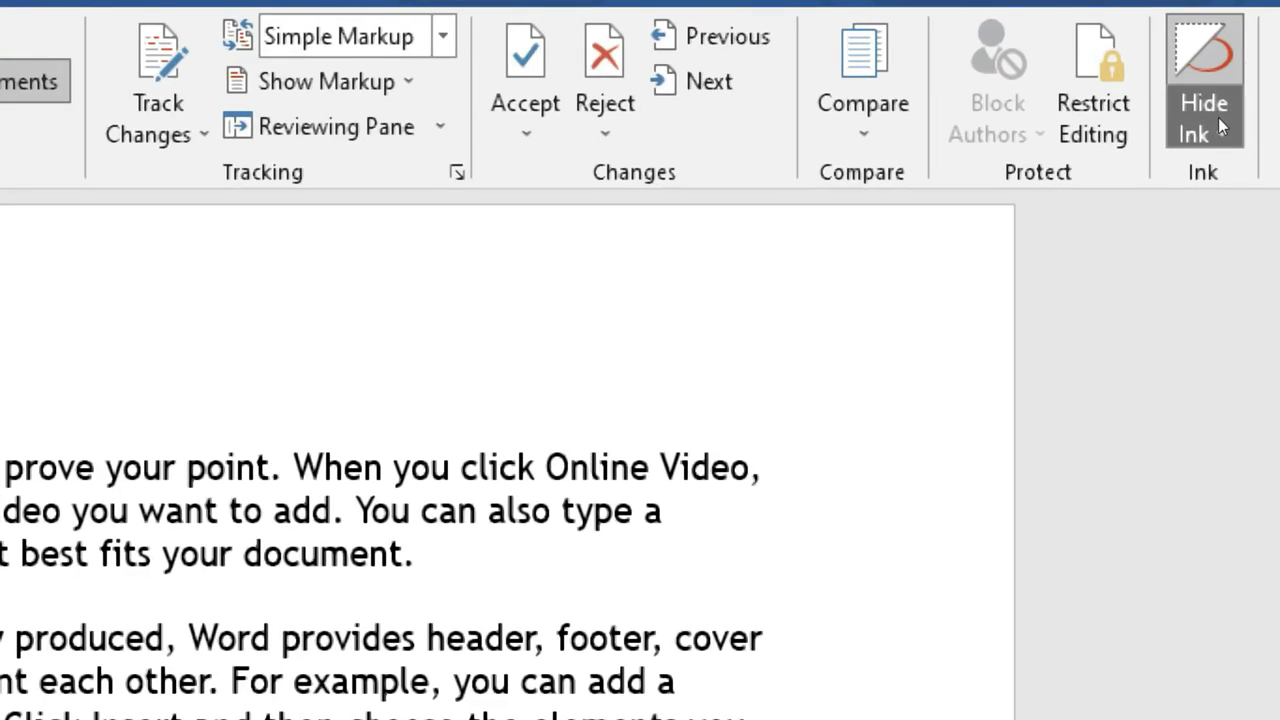
{"action": "left_click", "coordinate": [1218, 121]}
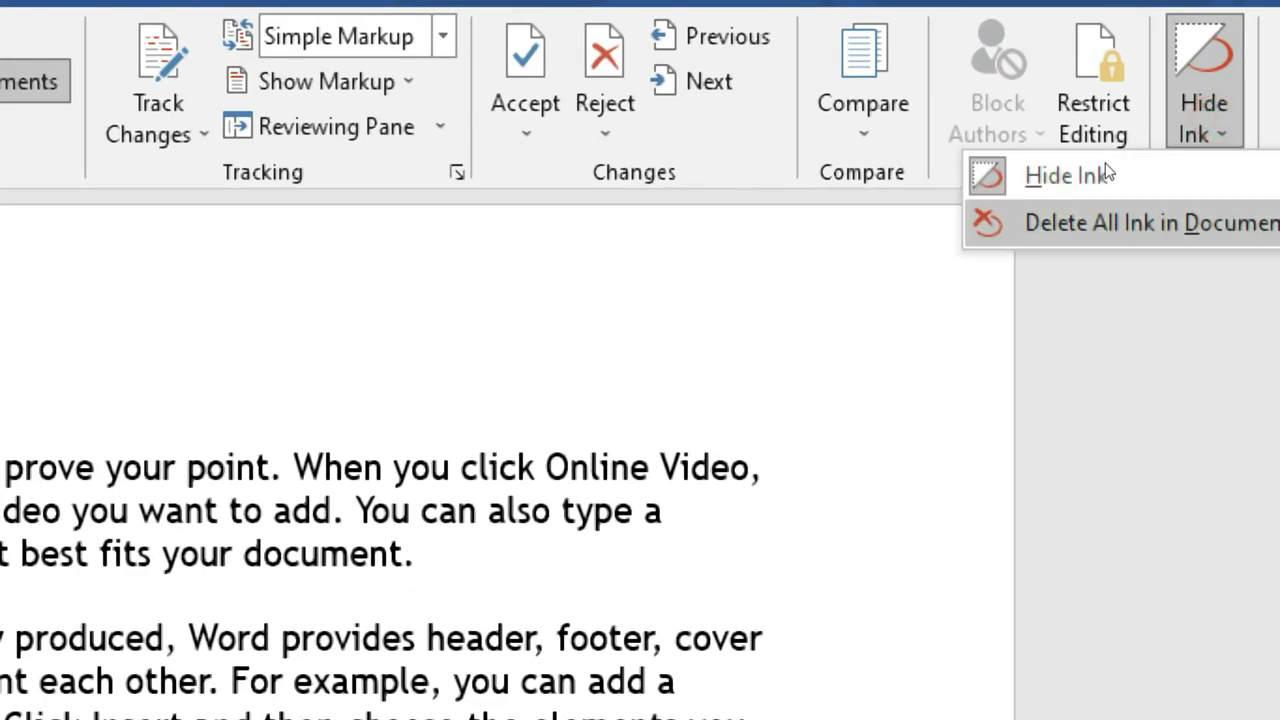
{"action": "left_click", "coordinate": [1158, 158]}
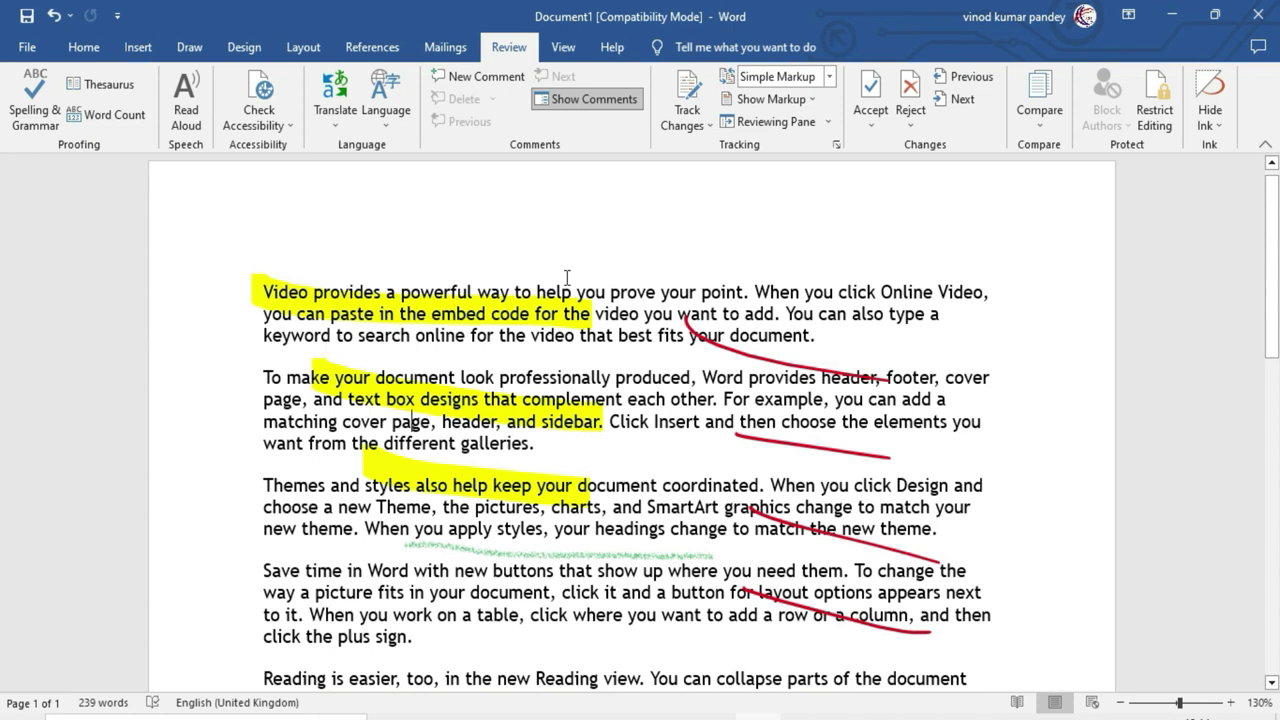
Erase the yellow highlights on paragraphs 1 and 2, keeping the third paragraph's highlight
{"action": "scroll", "coordinate": [480, 370], "scroll_direction": "down", "scroll_amount": 3}
{"action": "scroll", "coordinate": [490, 400], "scroll_direction": "up", "scroll_amount": 2}
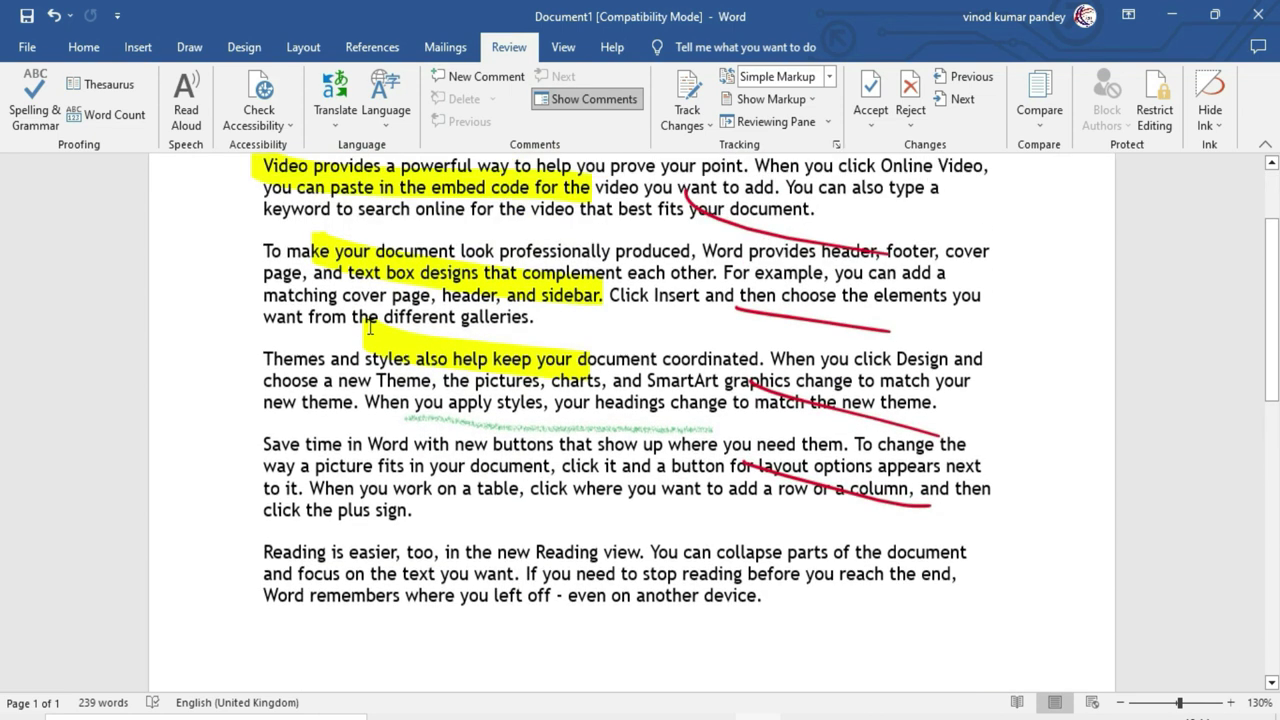
{"action": "scroll", "coordinate": [497, 416], "scroll_direction": "down", "scroll_amount": 1}
{"action": "scroll", "coordinate": [604, 470], "scroll_direction": "up", "scroll_amount": 2}
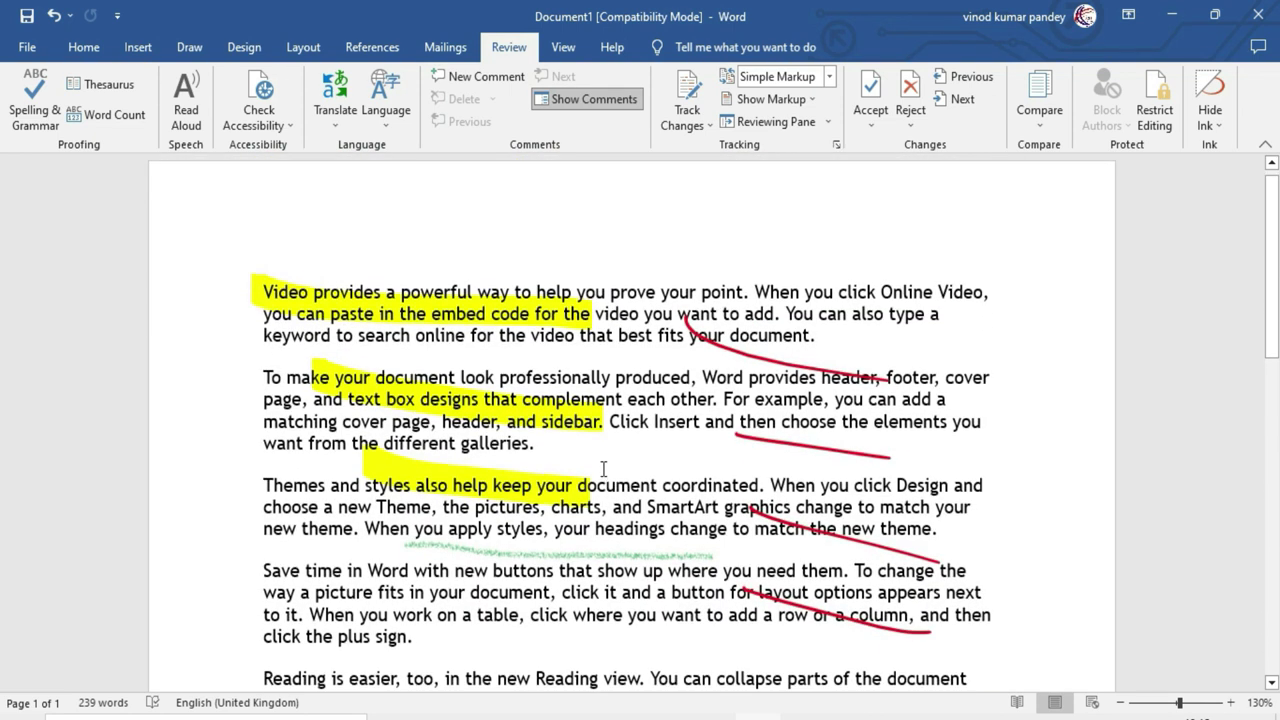
{"action": "left_click", "coordinate": [189, 47]}
{"action": "left_click", "coordinate": [30, 100]}
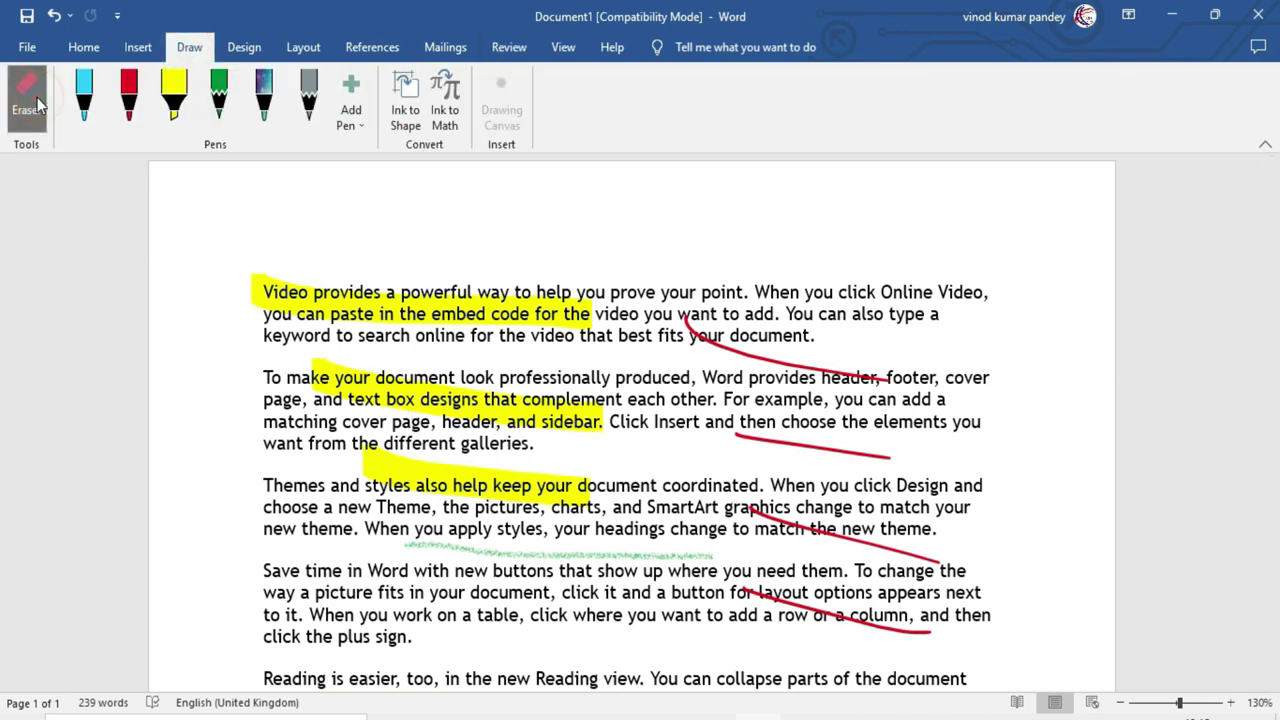
{"action": "left_click_drag", "start_coordinate": [340, 255], "coordinate": [388, 352]}
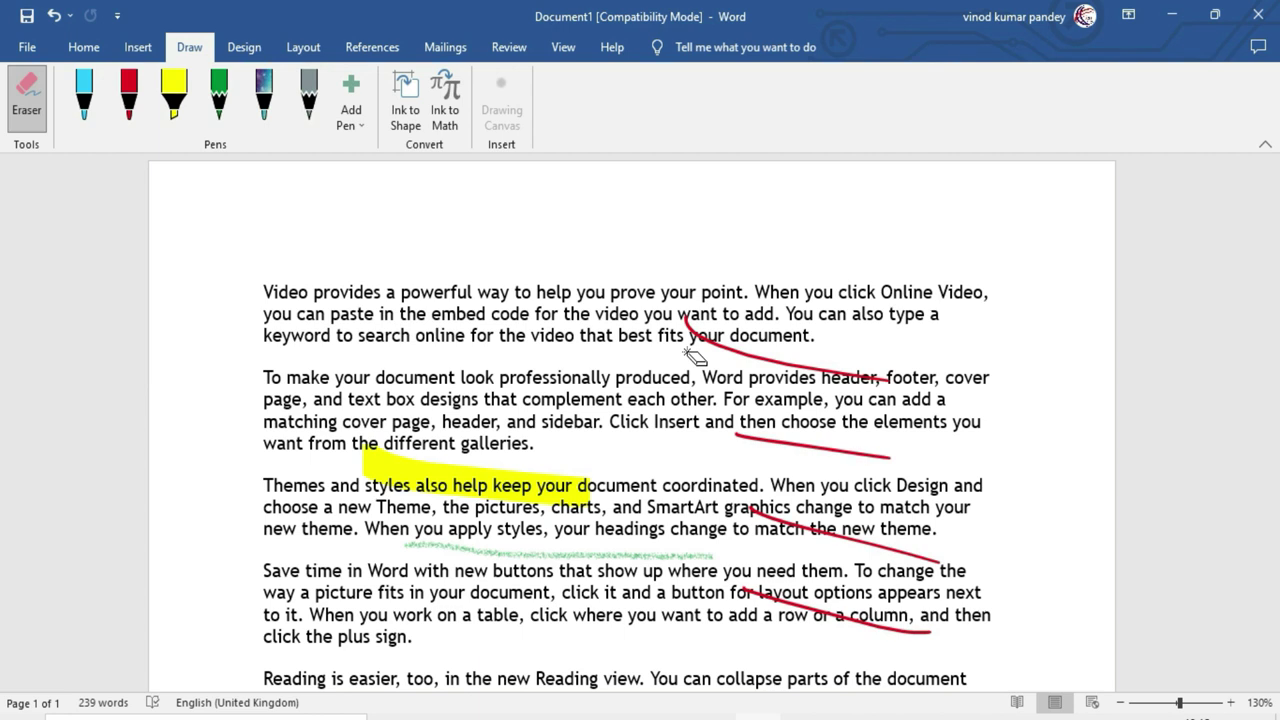
Choose Delete All Ink in Document from Review's Hide Ink menu
{"action": "left_click", "coordinate": [515, 50]}
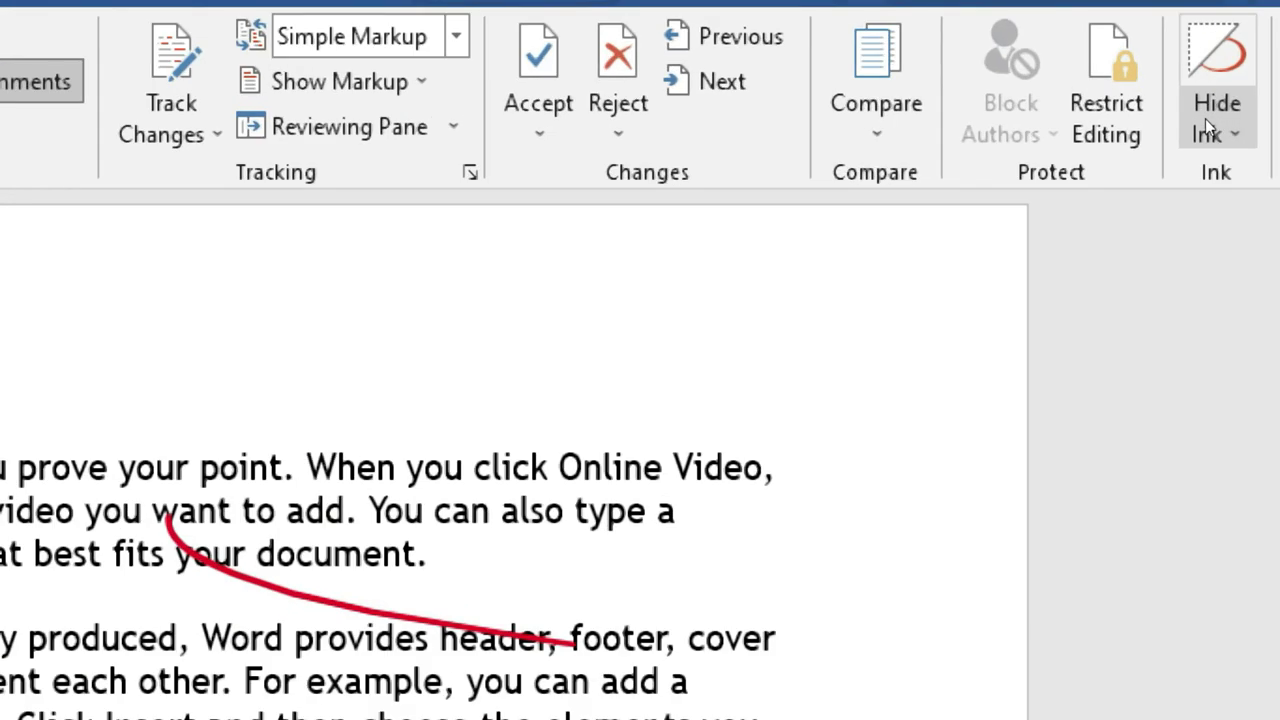
{"action": "left_click", "coordinate": [1217, 125]}
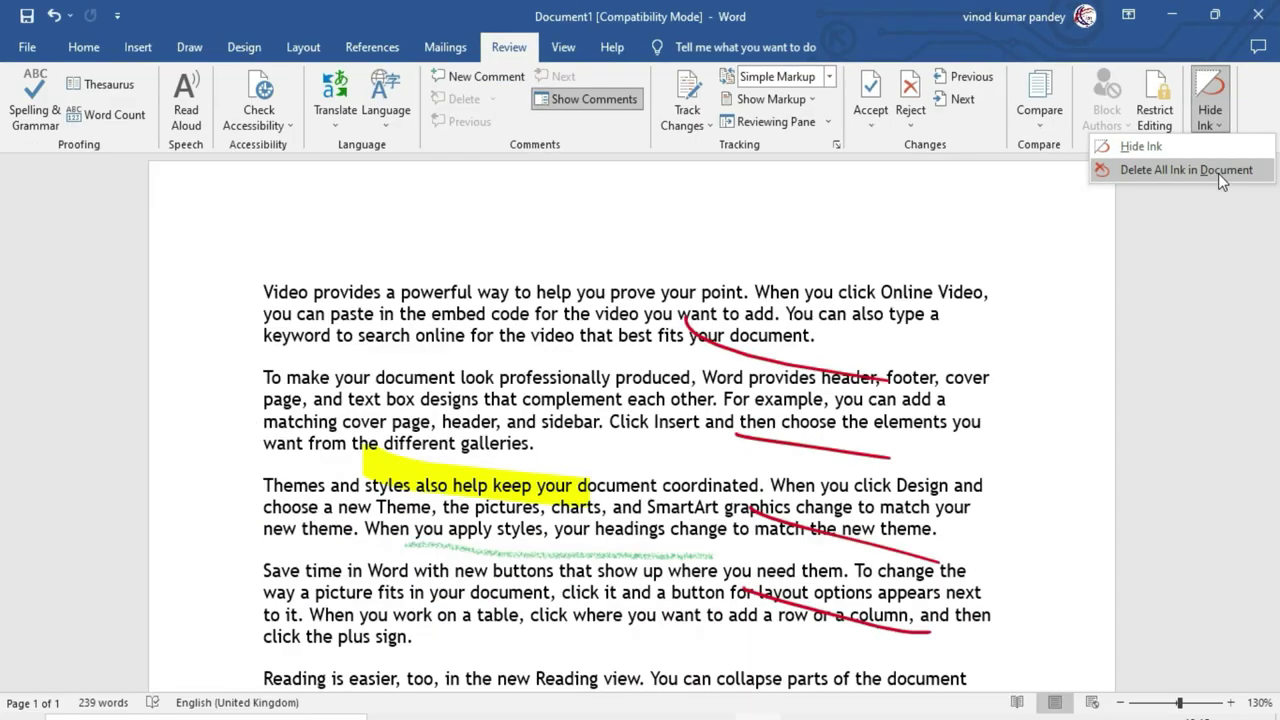
{"action": "left_click", "coordinate": [1218, 173]}
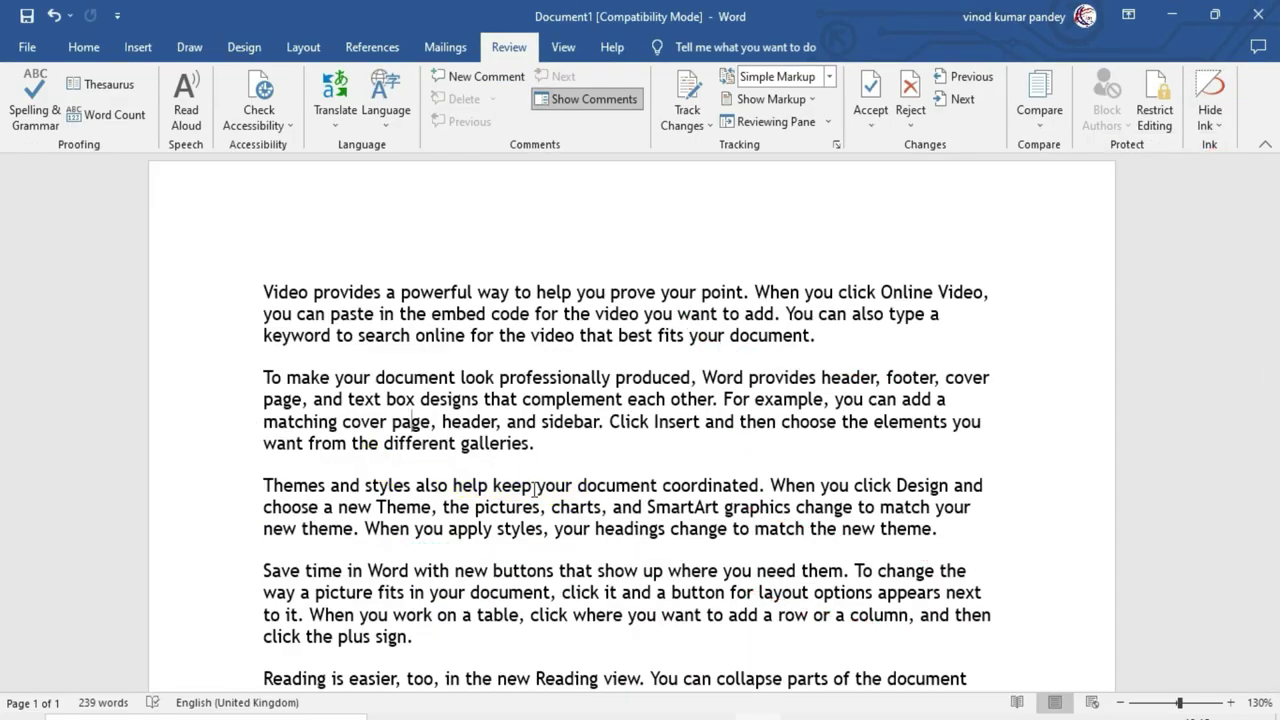